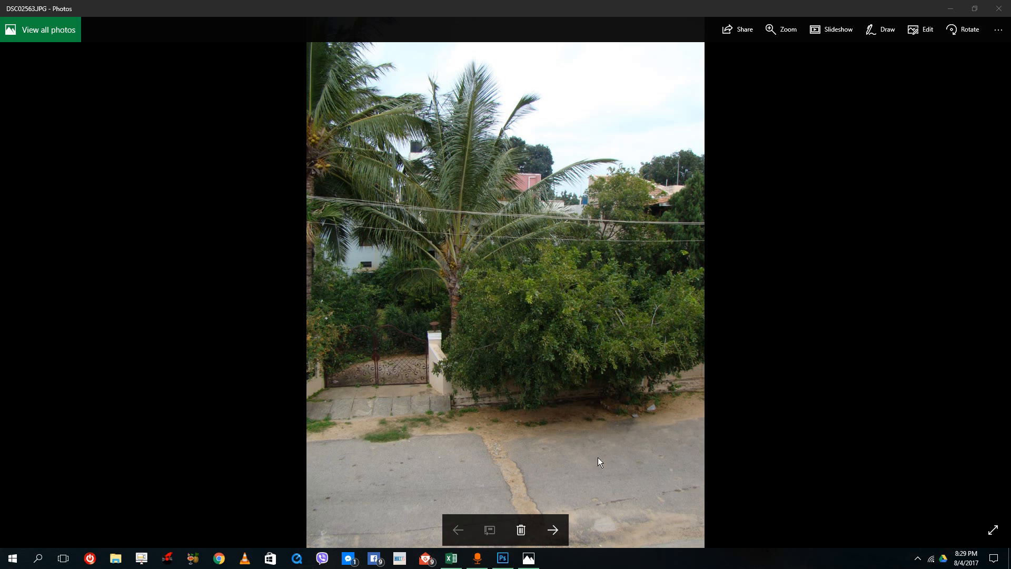
# - Look through the five overlapping street photos, DSC02563 to DSC02567, and close the photo viewer
pyautogui.click(553, 530)
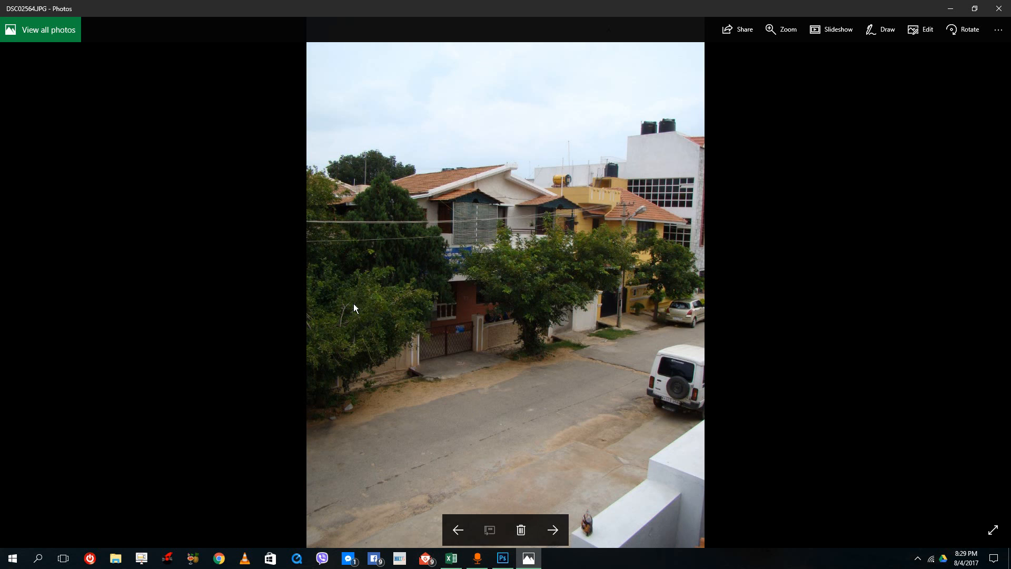
pyautogui.click(553, 530)
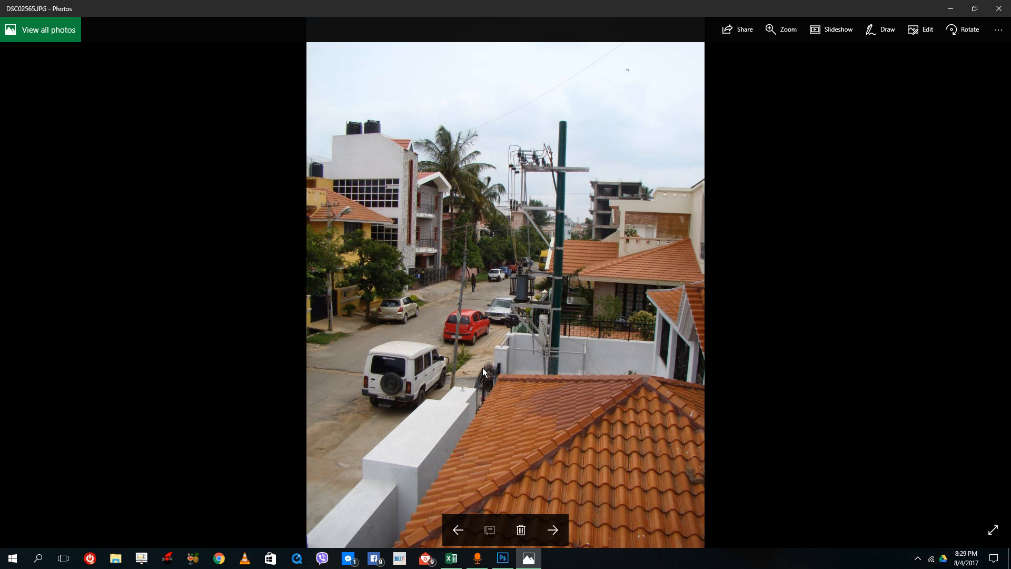
pyautogui.click(553, 531)
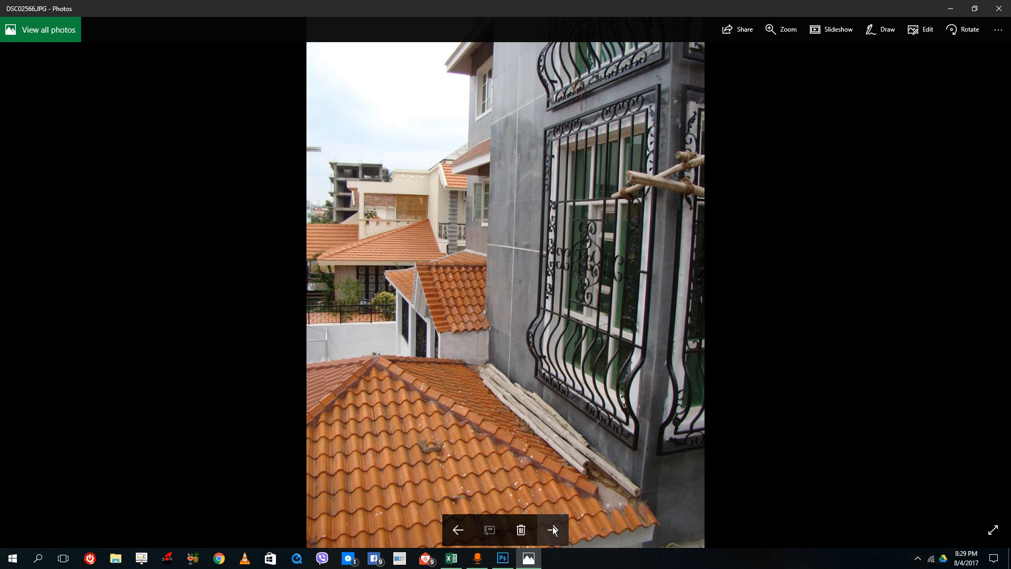
pyautogui.click(457, 530)
pyautogui.click(457, 531)
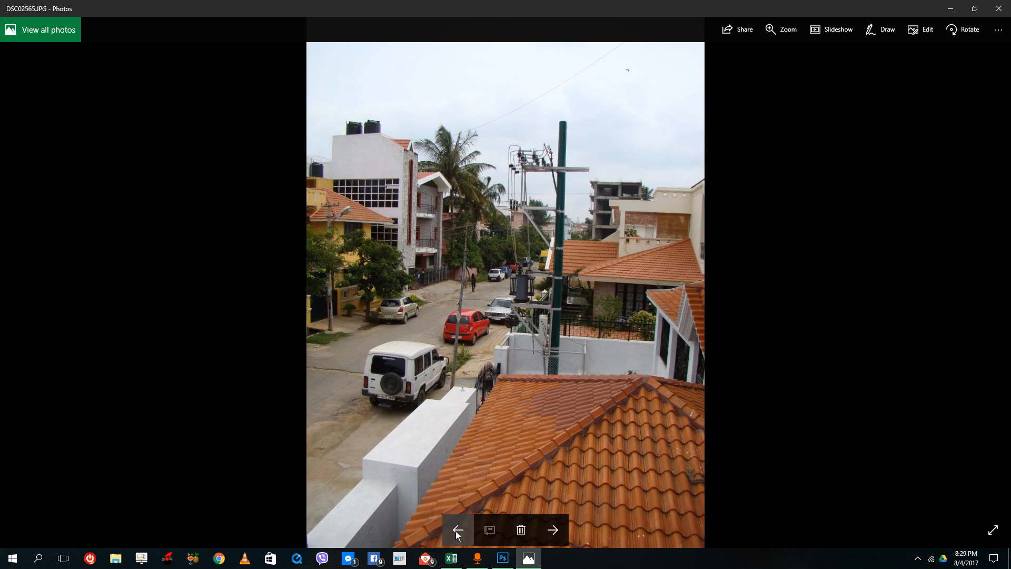
pyautogui.click(456, 531)
pyautogui.click(555, 531)
pyautogui.click(554, 531)
pyautogui.click(554, 531)
pyautogui.click(554, 531)
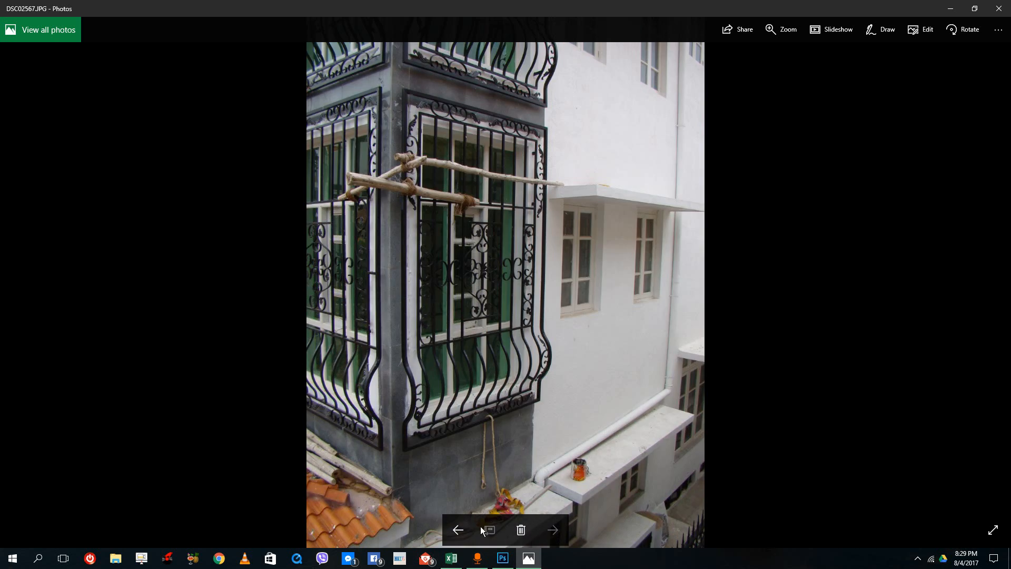
pyautogui.click(463, 528)
pyautogui.click(464, 528)
pyautogui.click(551, 524)
pyautogui.click(552, 524)
pyautogui.click(998, 8)
# - Switch to Photoshop and start the Photomerge automation
pyautogui.click(503, 558)
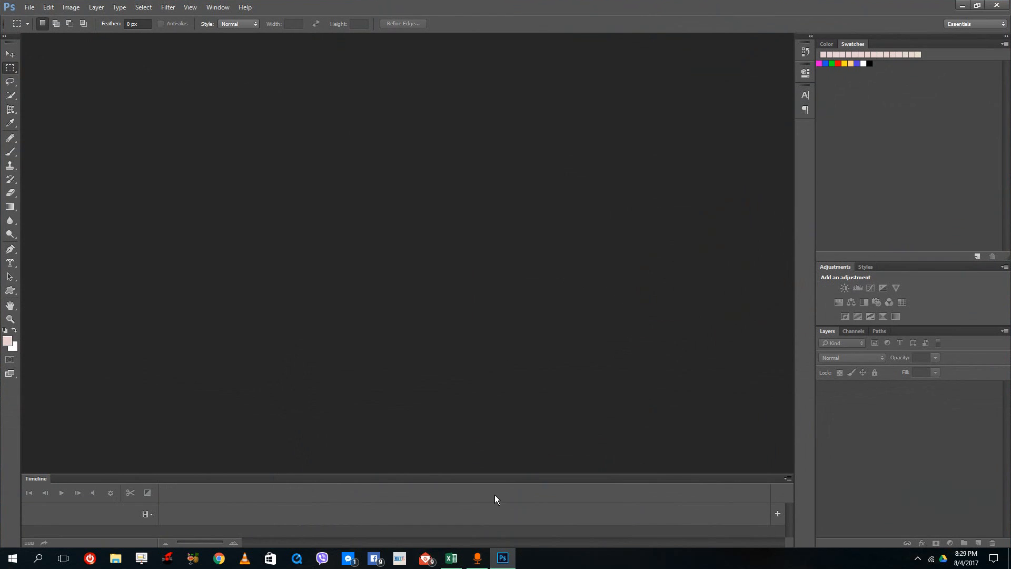
pyautogui.click(31, 11)
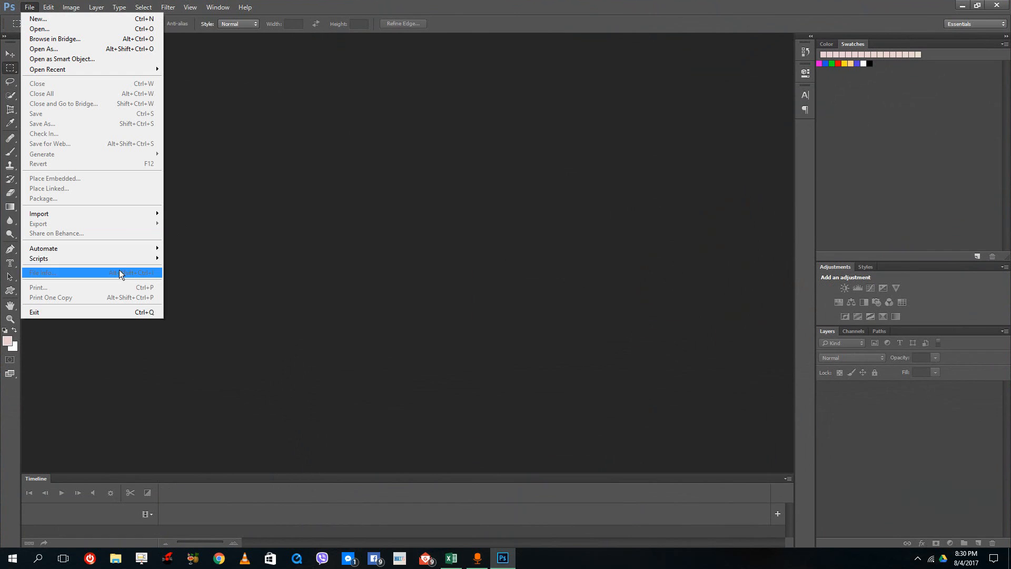
pyautogui.moveTo(129, 252)
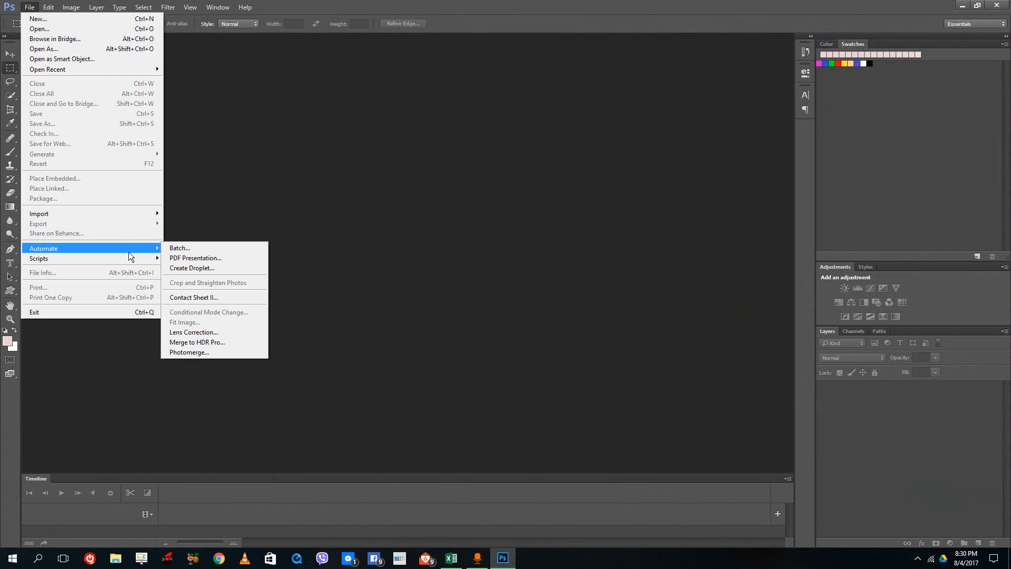
pyautogui.click(192, 352)
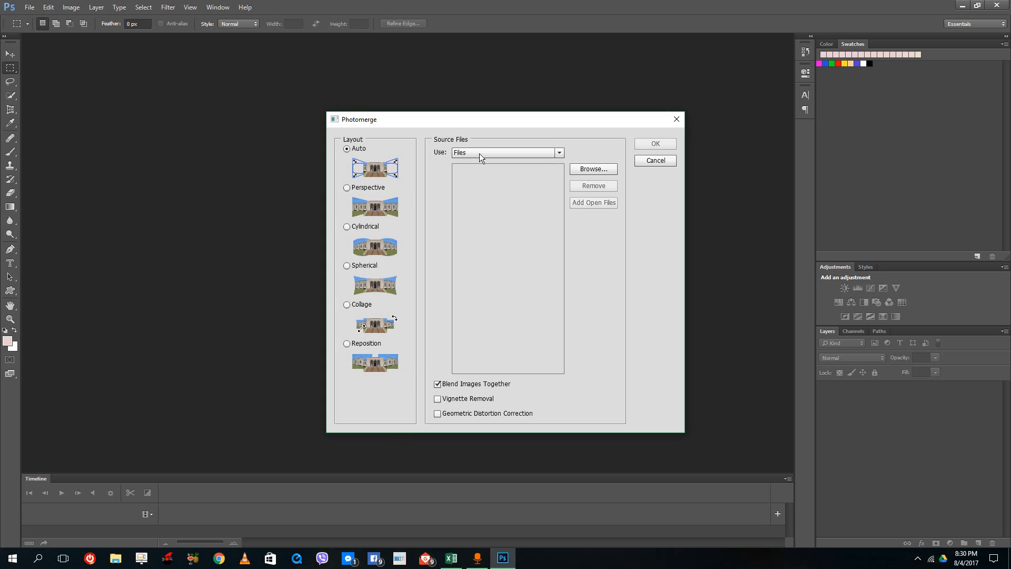
# - Add the photos DSC02563 through DSC02567 from the Desktop as the Photomerge source files
pyautogui.click(586, 167)
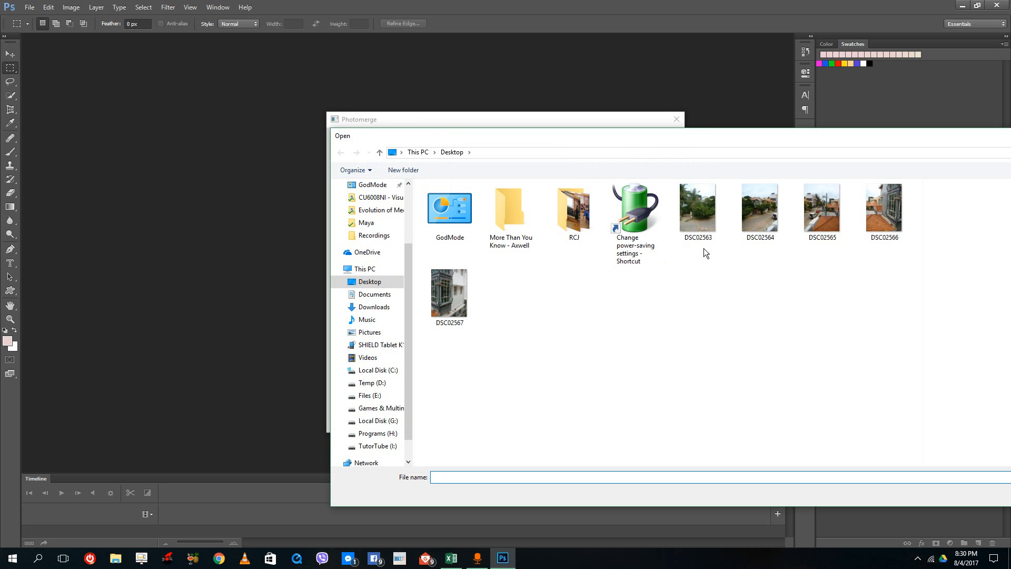
pyautogui.click(691, 214)
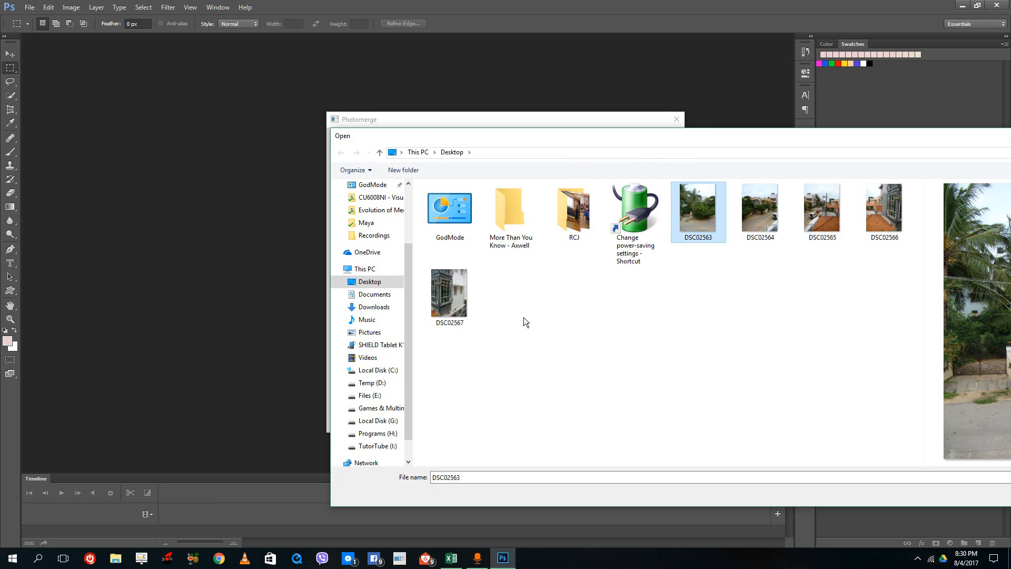
pyautogui.keyDown('shift'); pyautogui.click(456, 295); pyautogui.keyUp('shift')
pyautogui.moveTo(962, 138); pyautogui.dragTo(746, 145)
pyautogui.click(864, 498)
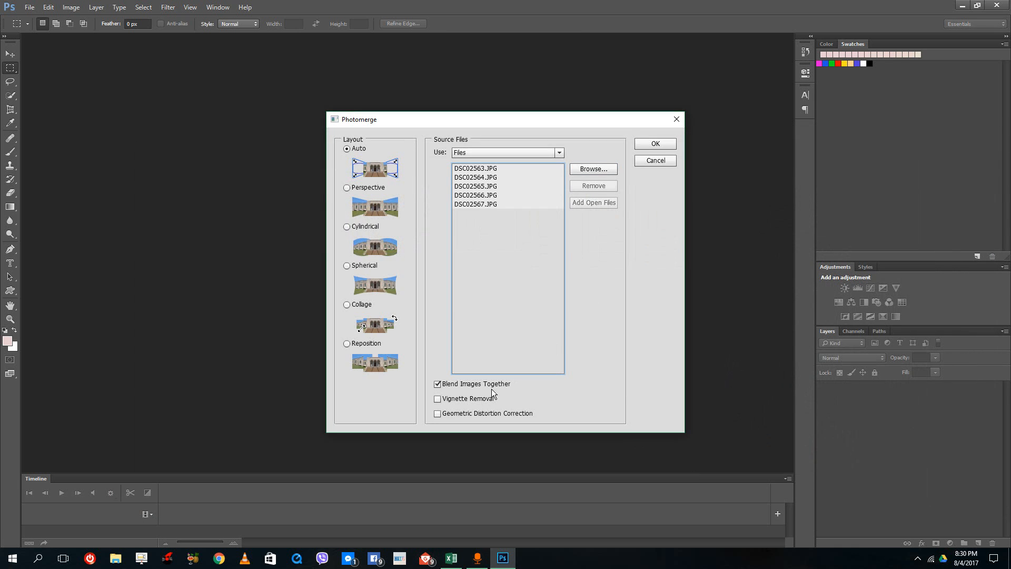
# - Enable Vignette Removal and Geometric Distortion Correction, keep the Auto layout, and run the merge
pyautogui.click(459, 400)
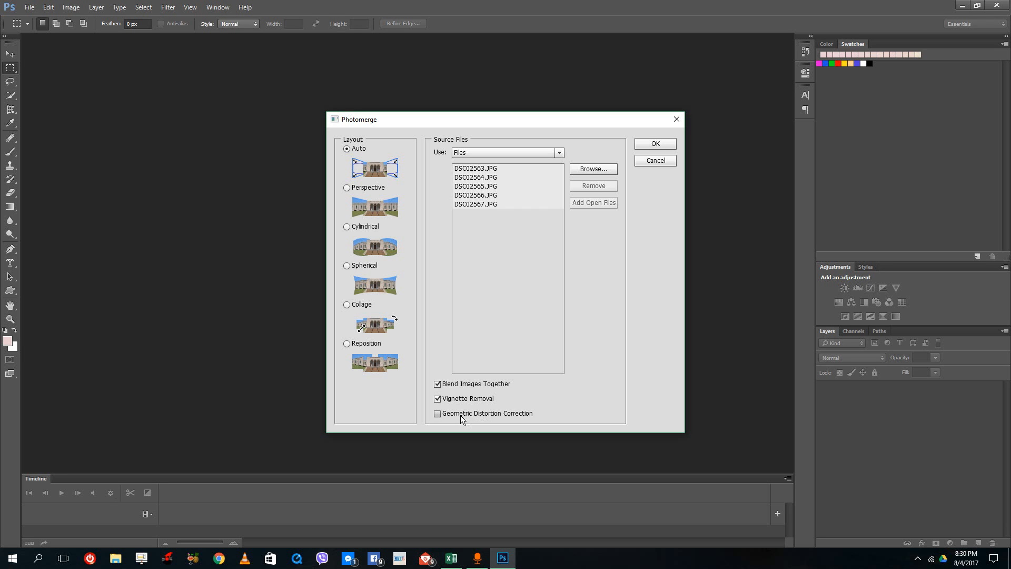
pyautogui.click(460, 415)
pyautogui.click(350, 188)
pyautogui.click(348, 148)
pyautogui.click(656, 145)
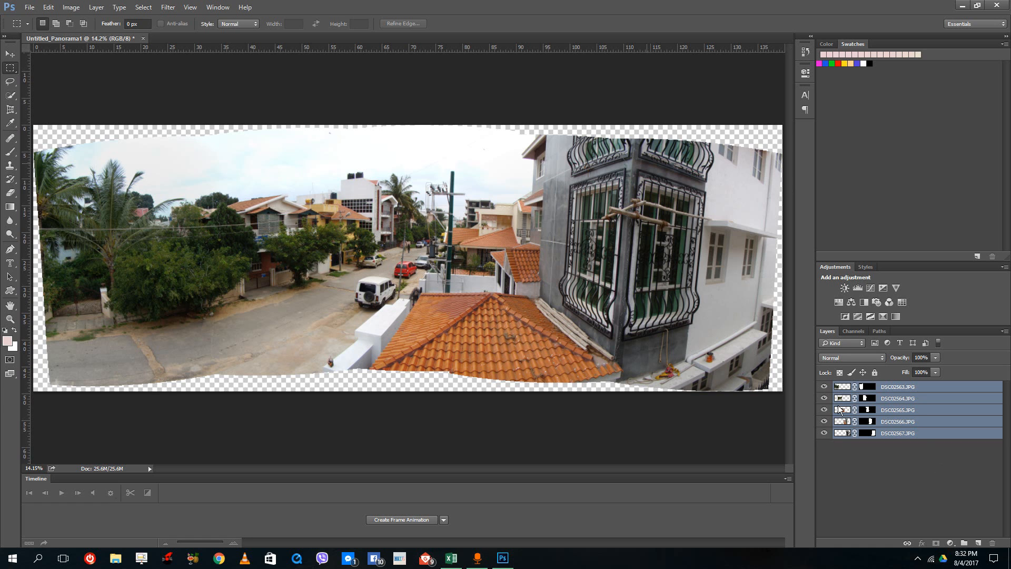
# - Toggle the visibility of each panorama layer off and on to examine which part of the image it contributes
pyautogui.click(825, 387)
pyautogui.click(825, 387)
pyautogui.click(825, 387)
pyautogui.click(825, 387)
pyautogui.click(825, 399)
pyautogui.click(825, 399)
pyautogui.click(825, 410)
pyautogui.click(825, 410)
pyautogui.click(825, 421)
pyautogui.click(825, 422)
pyautogui.click(825, 434)
pyautogui.click(825, 434)
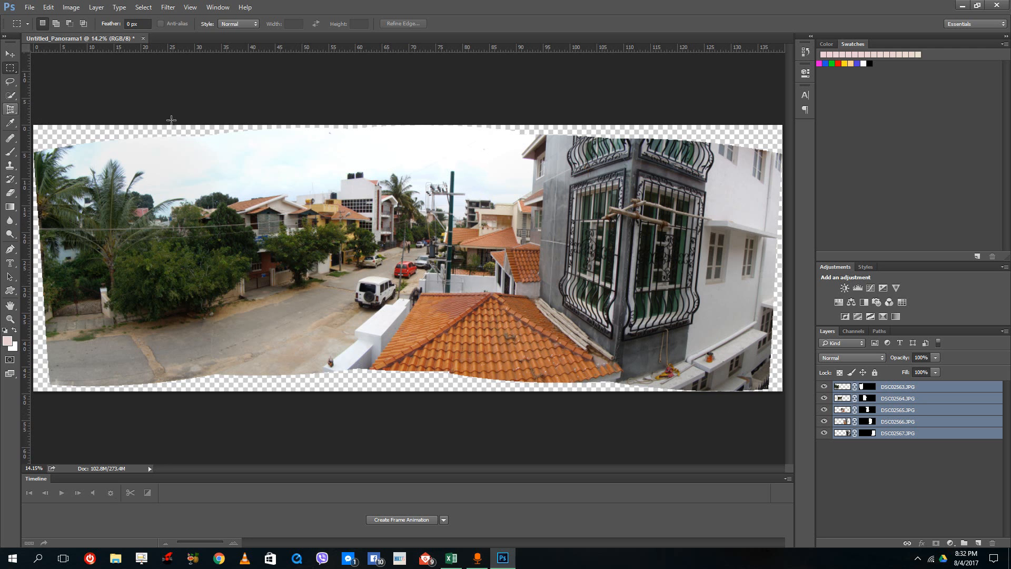
# - Crop the panorama on all four sides with the Crop Tool to remove the uneven transparent edges
pyautogui.click(9, 110)
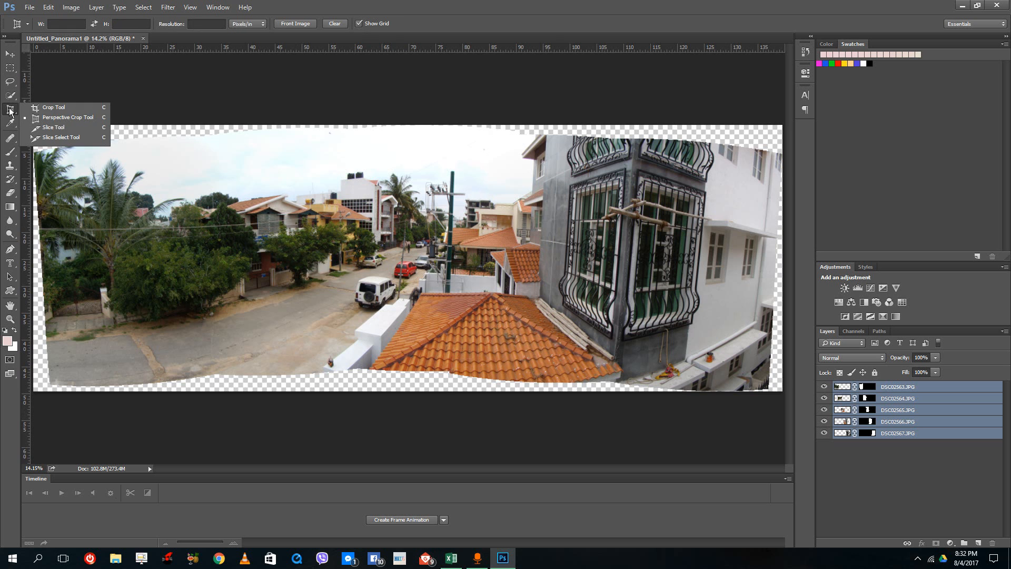
pyautogui.click(53, 111)
pyautogui.moveTo(404, 127); pyautogui.dragTo(404, 139)
pyautogui.moveTo(409, 377); pyautogui.dragTo(410, 368)
pyautogui.moveTo(782, 260); pyautogui.dragTo(774, 260)
pyautogui.moveTo(41, 258); pyautogui.dragTo(51, 257)
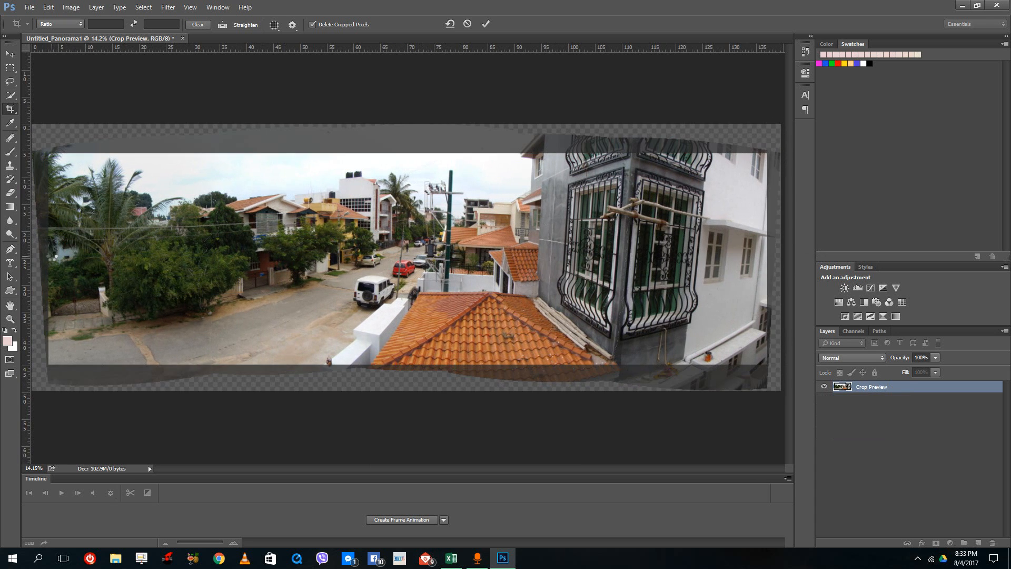
pyautogui.press('Return')
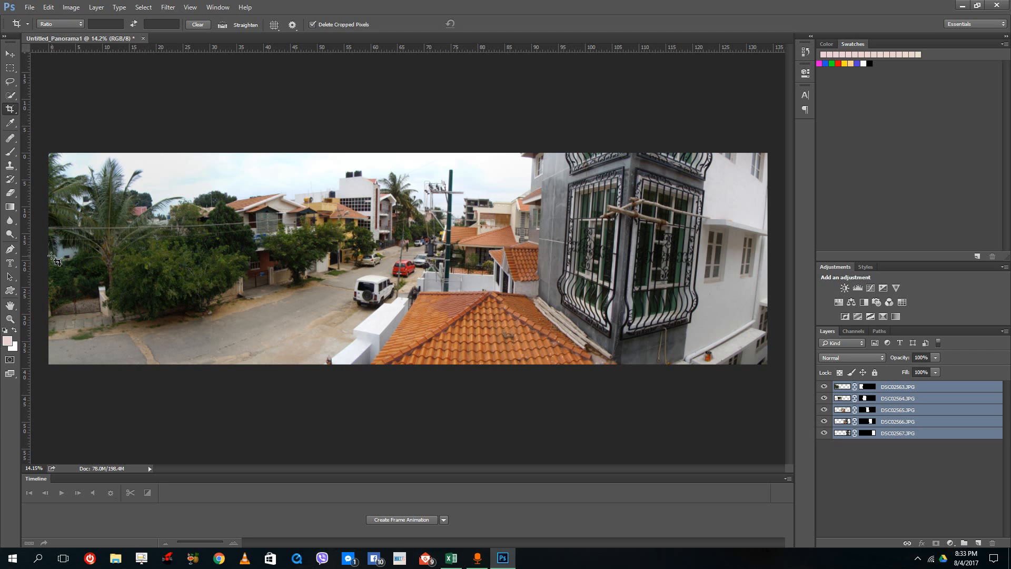
# - Merge the five layers DSC02563.JPG to DSC02567.JPG into a single layer
pyautogui.click(947, 389)
pyautogui.keyDown('shift'); pyautogui.click(914, 432); pyautogui.keyUp('shift')
pyautogui.rightClick(915, 433)
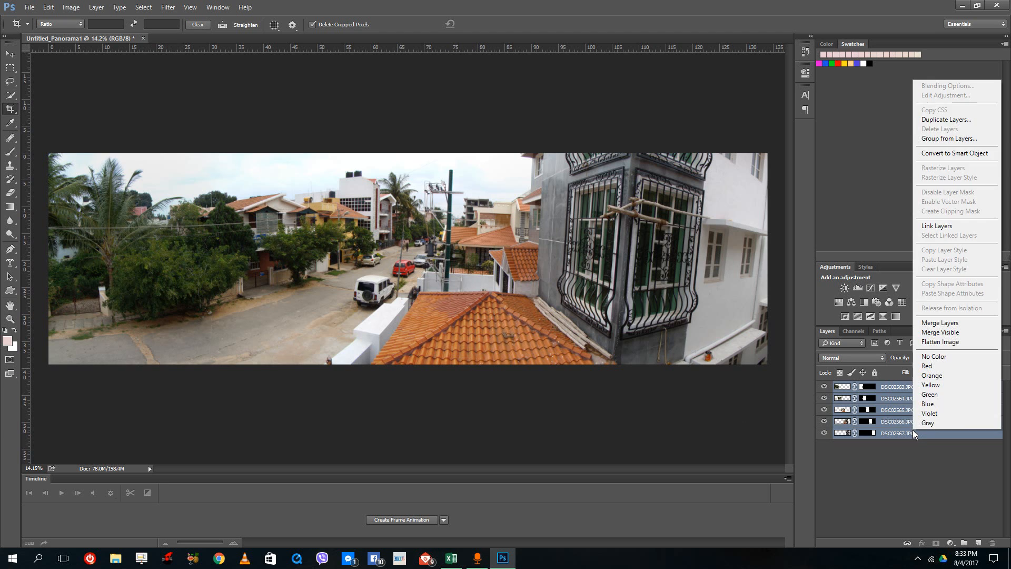
pyautogui.click(956, 322)
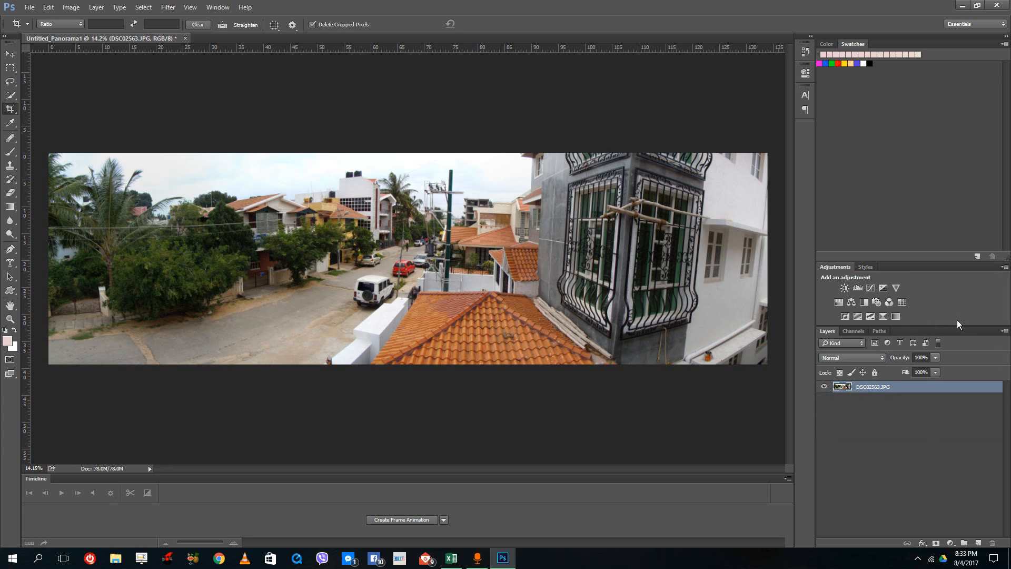